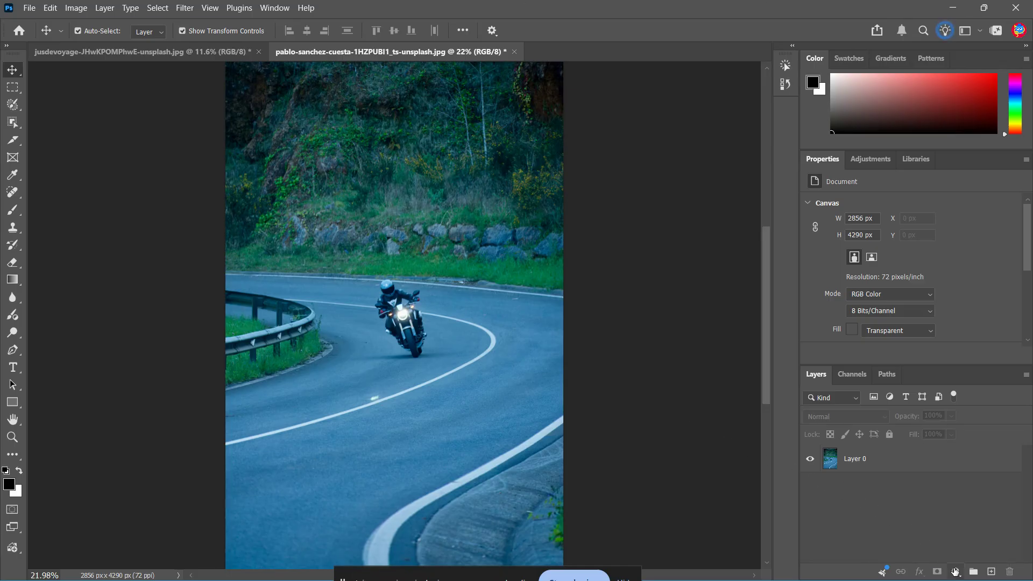
- Add a Levels adjustment layer above the photo with black input 28, midtones 0.76 and white input 206
click(955, 572)
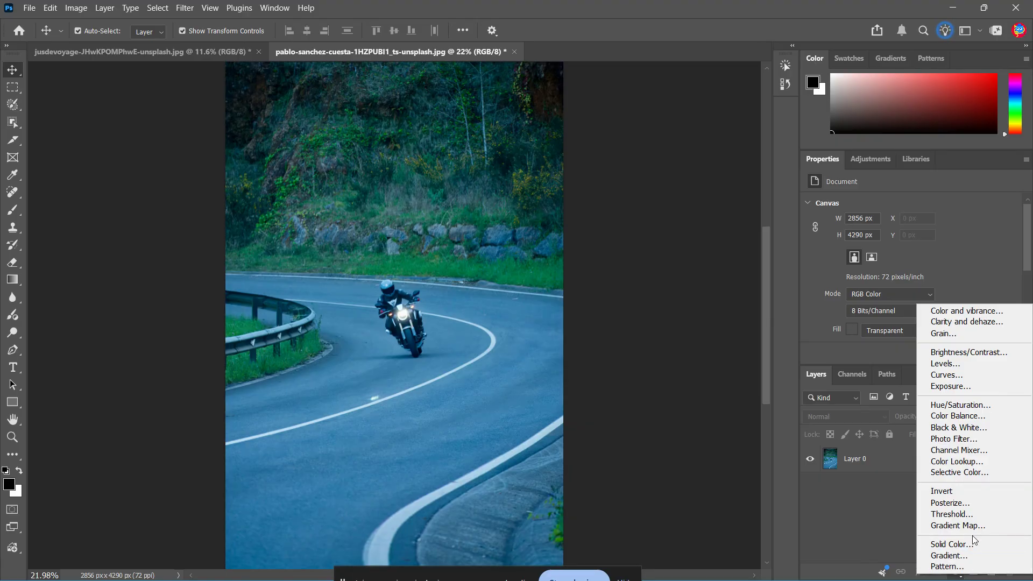
click(946, 364)
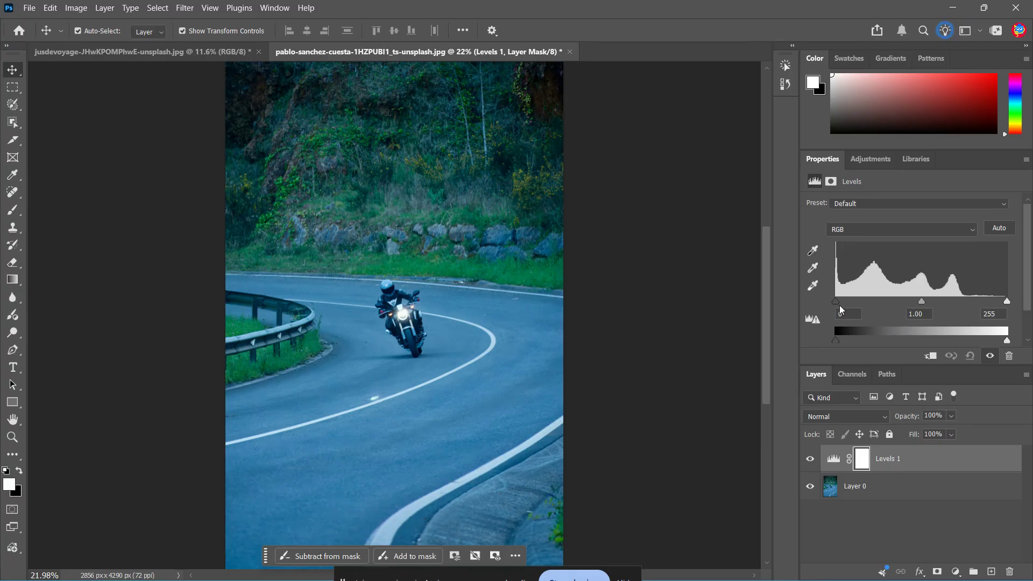
drag(836, 304, 856, 311)
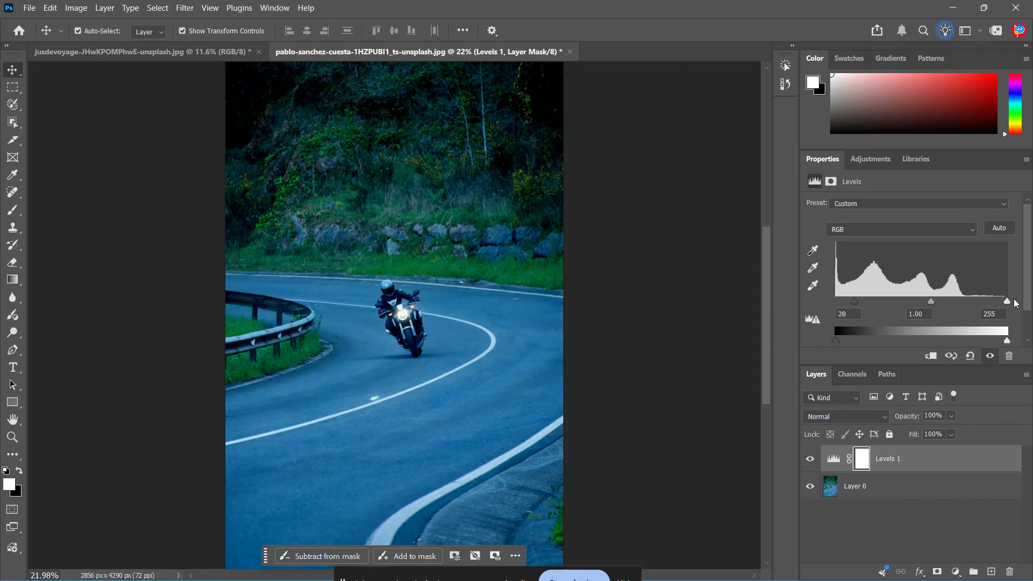
drag(1009, 305, 976, 315)
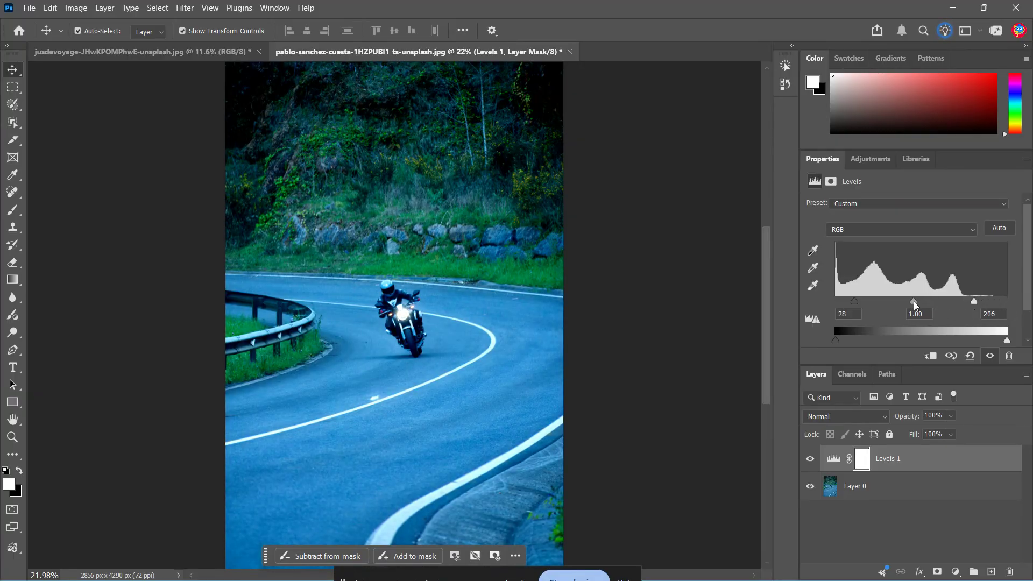
mouse_move(913, 302)
mouse_down()
mouse_move(888, 298)
mouse_move(935, 307)
mouse_move(926, 307)
mouse_up()
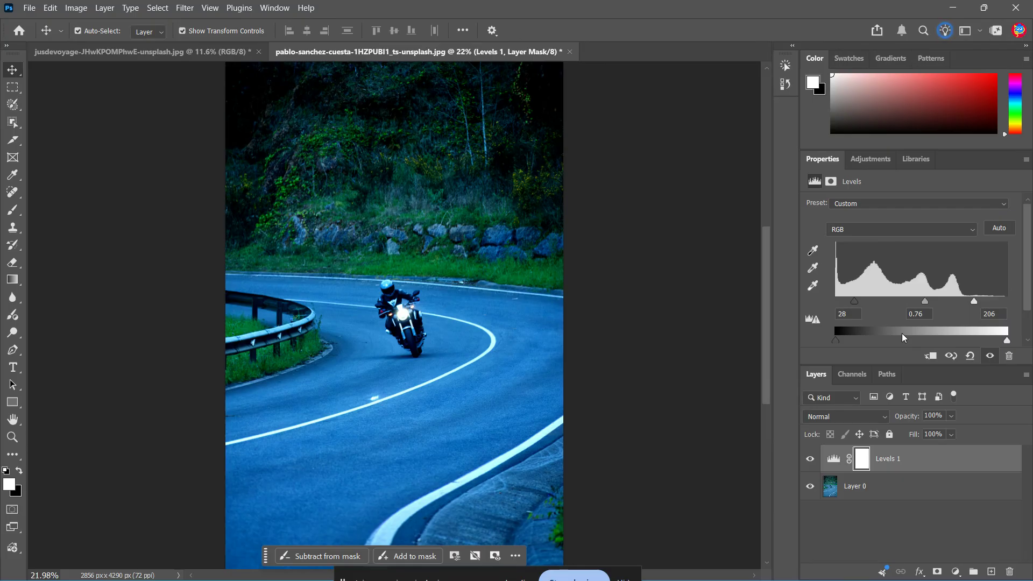
- Add a Curves adjustment layer with a highlight point at input 208, output 216 and a shadow point at input 95, output 97
click(956, 572)
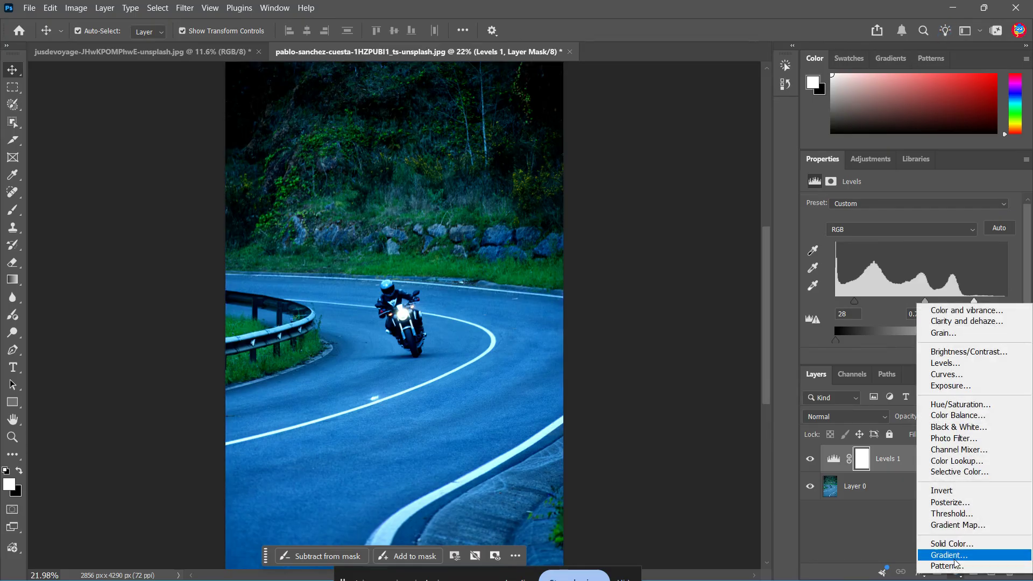
click(979, 376)
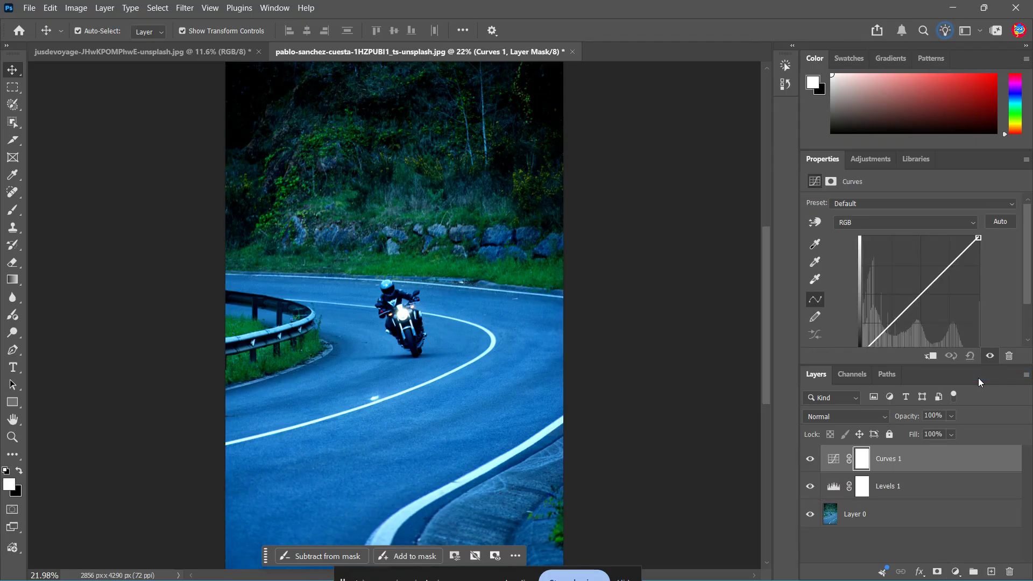
drag(1028, 267, 1032, 287)
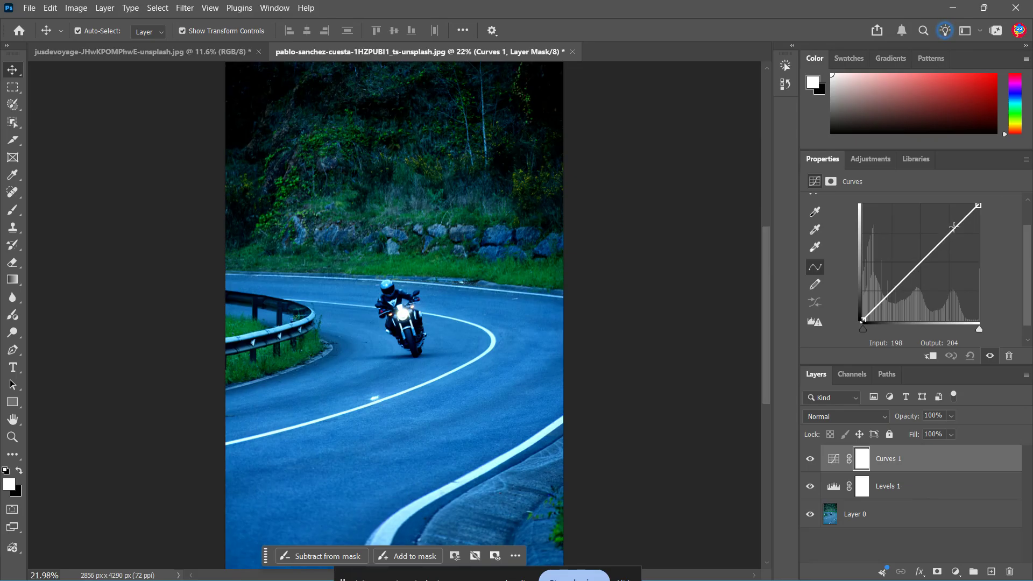
mouse_move(952, 233)
mouse_down()
mouse_move(956, 262)
mouse_move(951, 221)
mouse_move(915, 246)
mouse_move(958, 240)
mouse_move(956, 221)
mouse_move(960, 230)
mouse_up()
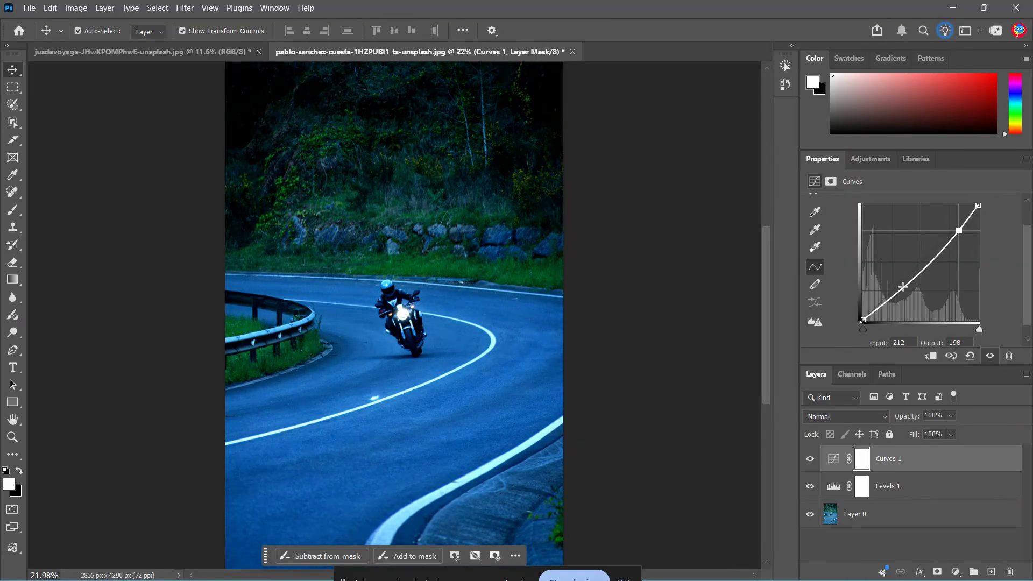
drag(903, 286, 902, 268)
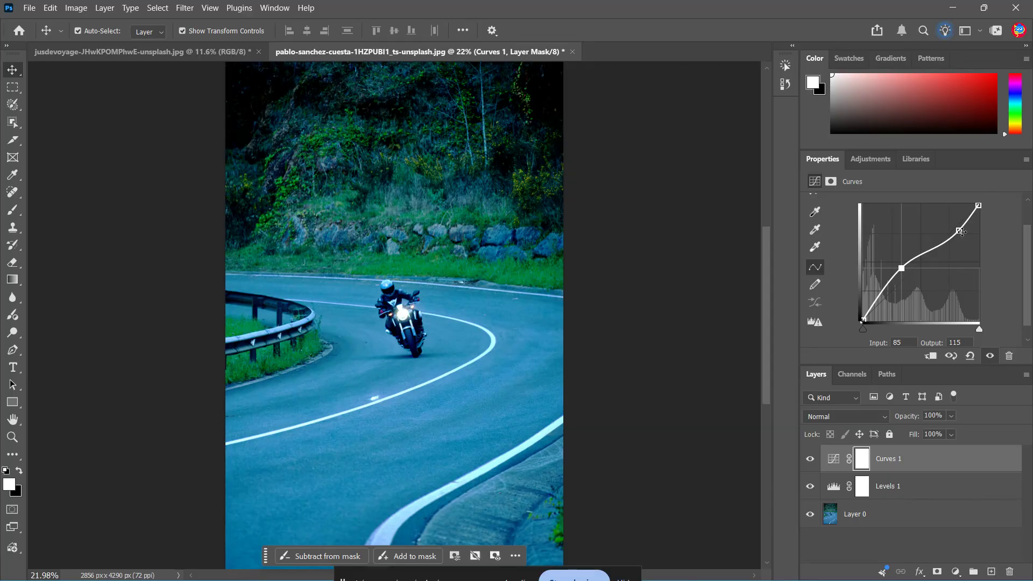
mouse_move(960, 231)
mouse_down()
mouse_move(962, 245)
mouse_move(955, 221)
mouse_move(964, 221)
mouse_move(950, 213)
mouse_move(957, 223)
mouse_up()
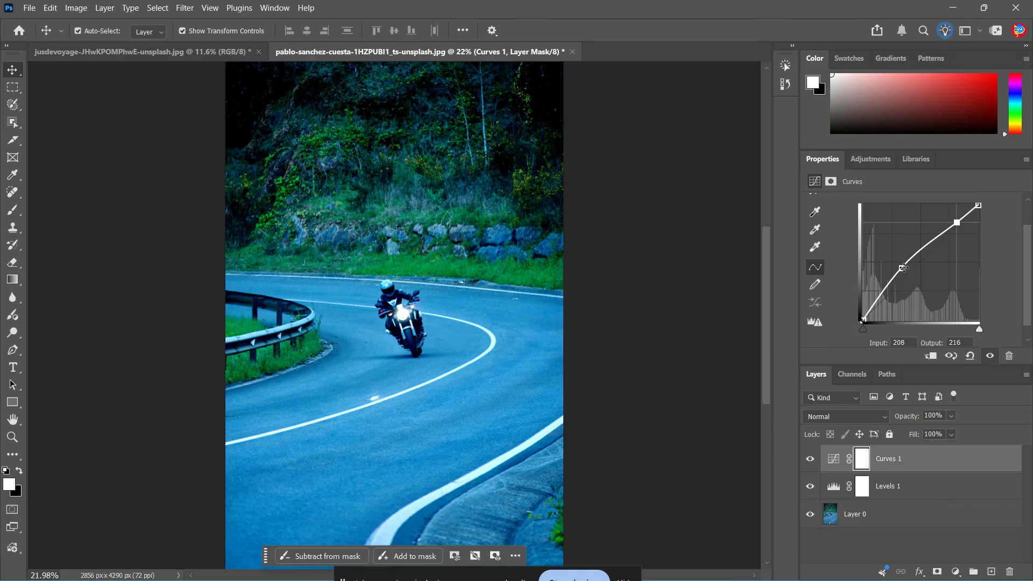
drag(902, 267, 906, 276)
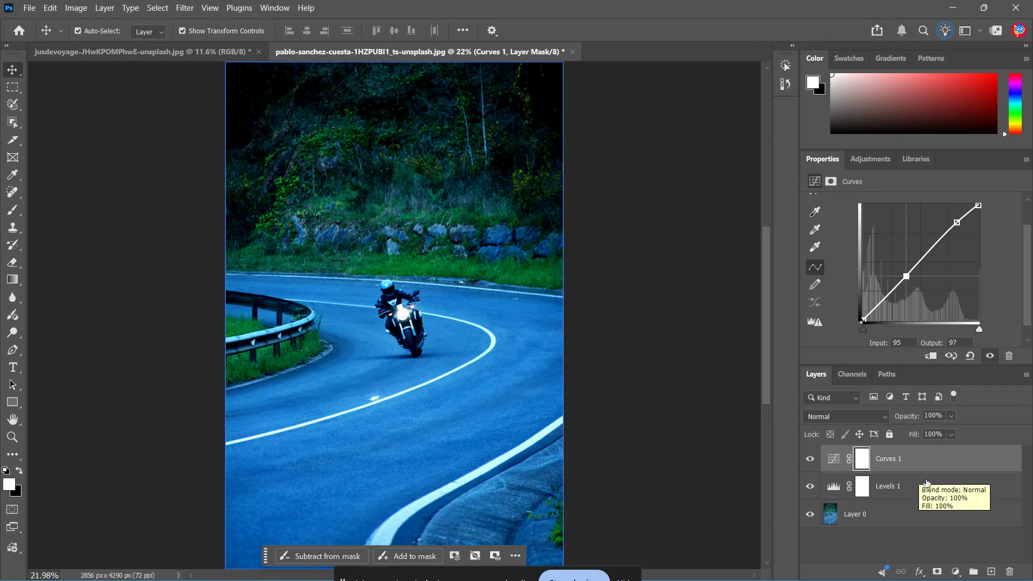
- Add a Color and vibrance adjustment layer with vibrance +44 and saturation -38
click(957, 573)
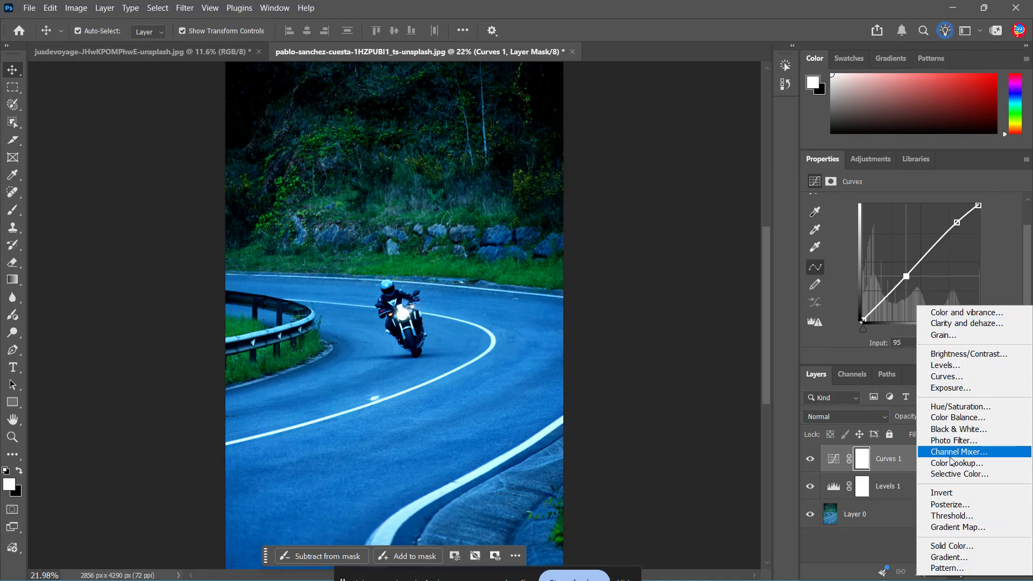
click(967, 313)
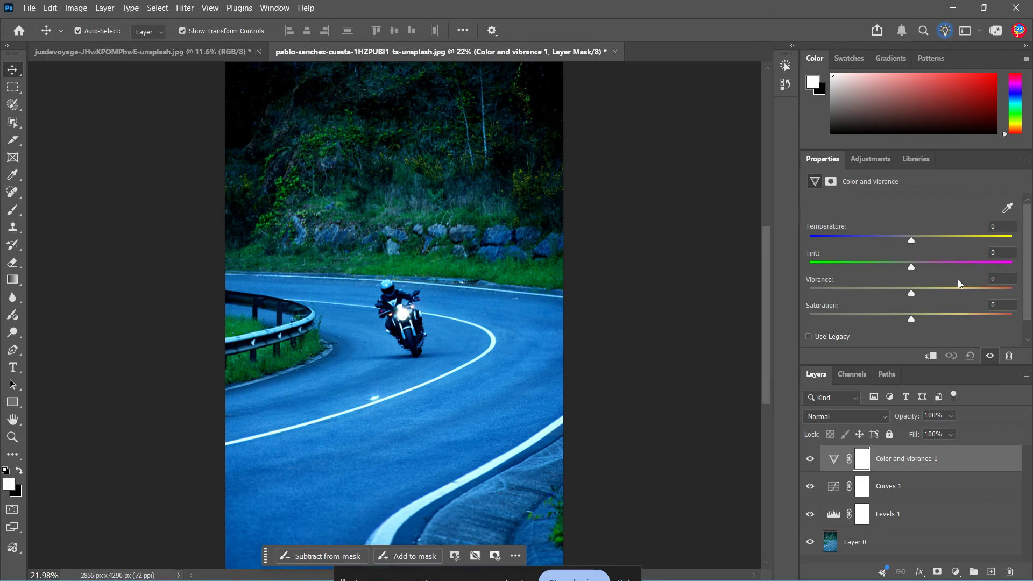
drag(914, 300, 965, 307)
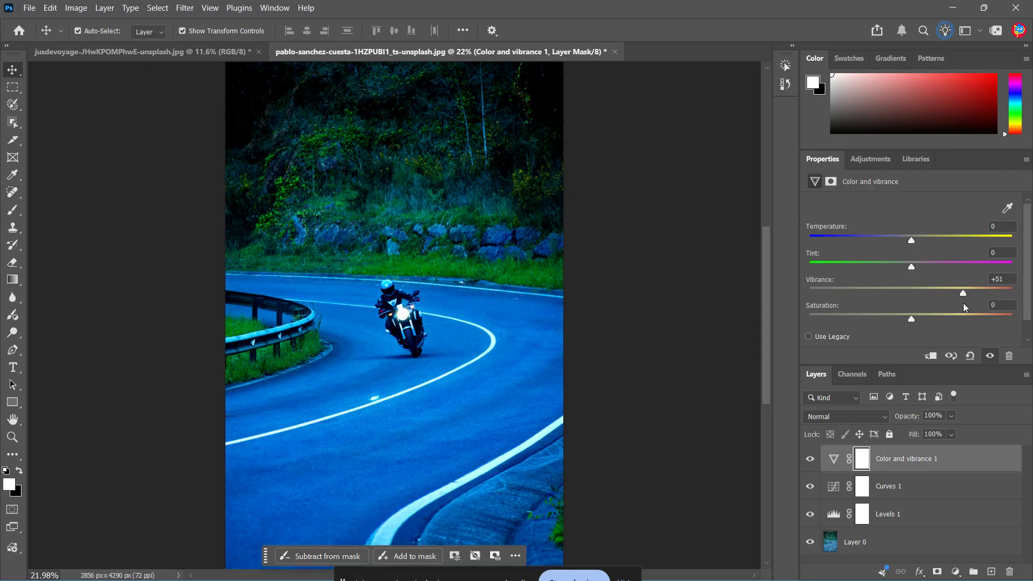
drag(911, 320, 862, 335)
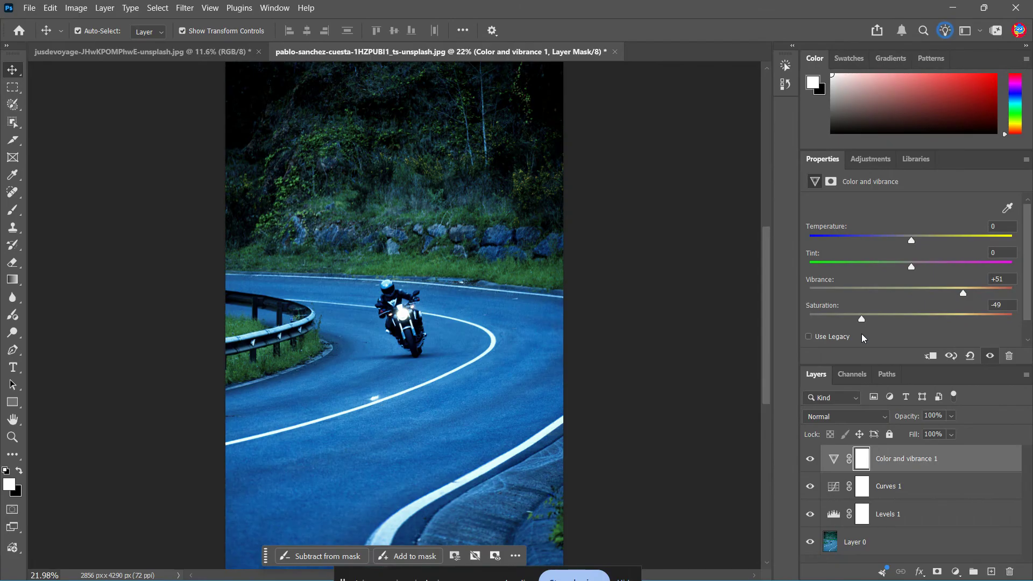
mouse_move(863, 337)
mouse_down()
mouse_move(887, 341)
mouse_move(875, 340)
mouse_up()
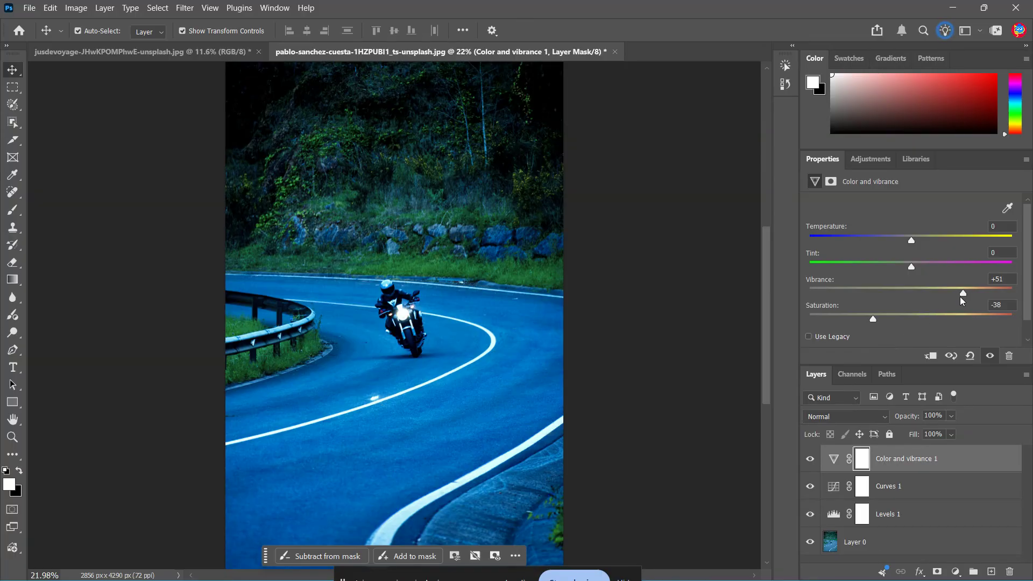
mouse_move(963, 294)
mouse_down()
mouse_move(1006, 297)
mouse_move(951, 296)
mouse_move(957, 312)
mouse_up()
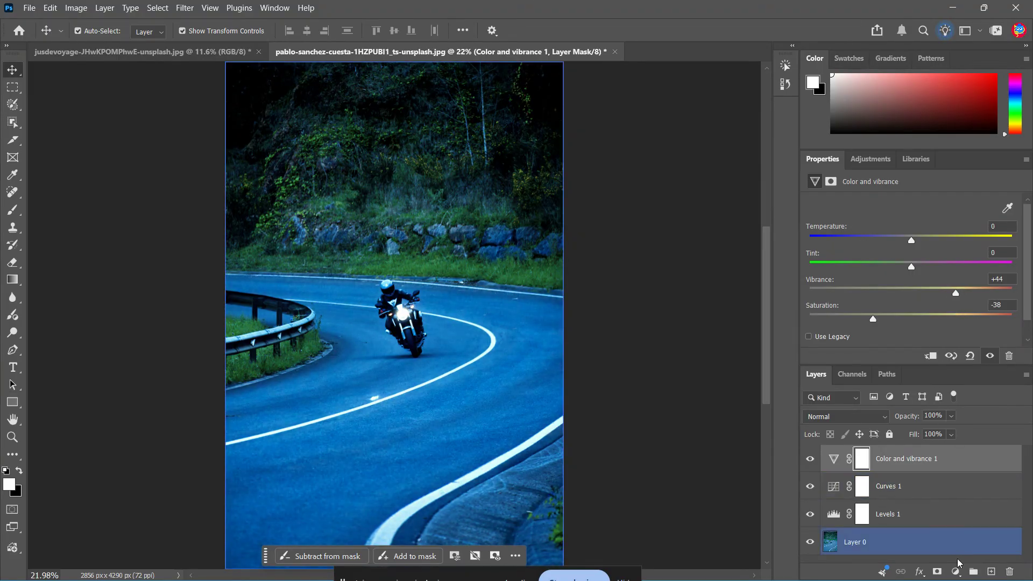
- Add a Hue/Saturation adjustment layer, setting the Blues saturation to -68 and the Cyans saturation to -48
click(957, 573)
click(961, 404)
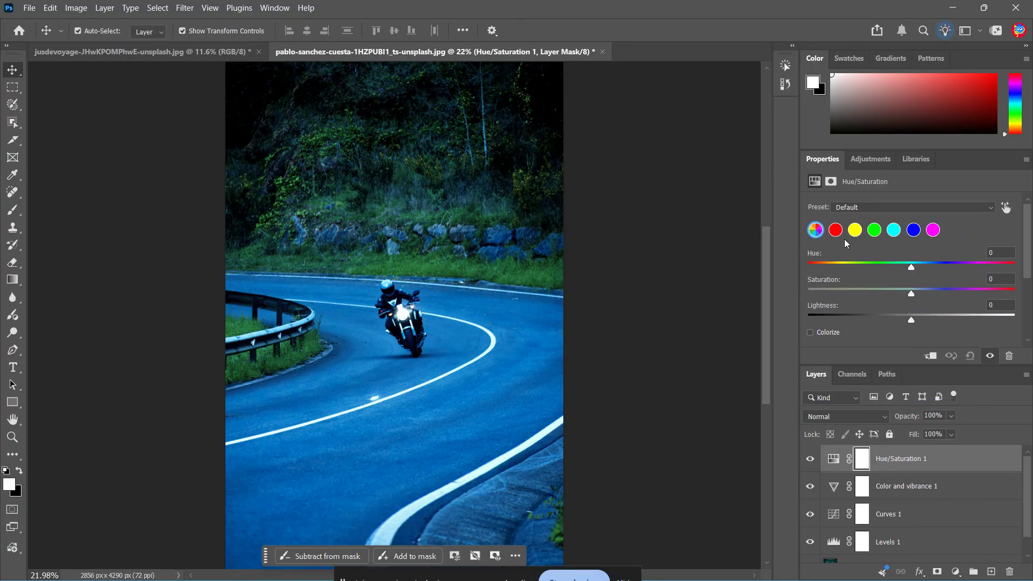
click(915, 233)
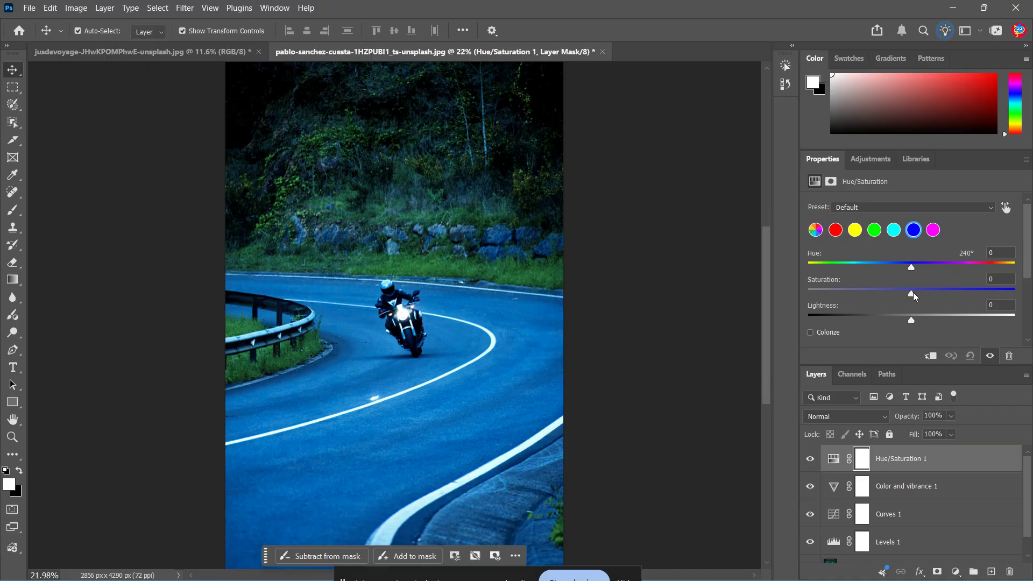
drag(913, 294, 863, 299)
drag(910, 321, 931, 321)
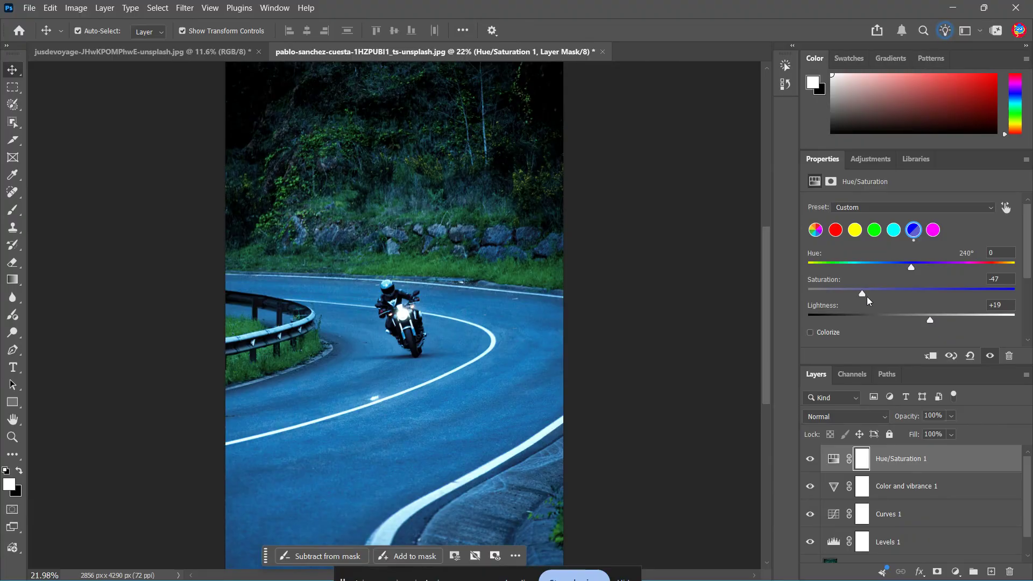
mouse_move(863, 295)
mouse_down()
mouse_move(833, 297)
mouse_move(1017, 298)
mouse_move(1009, 308)
mouse_move(855, 310)
mouse_up()
drag(924, 316, 920, 315)
text(0)
drag(854, 294, 846, 295)
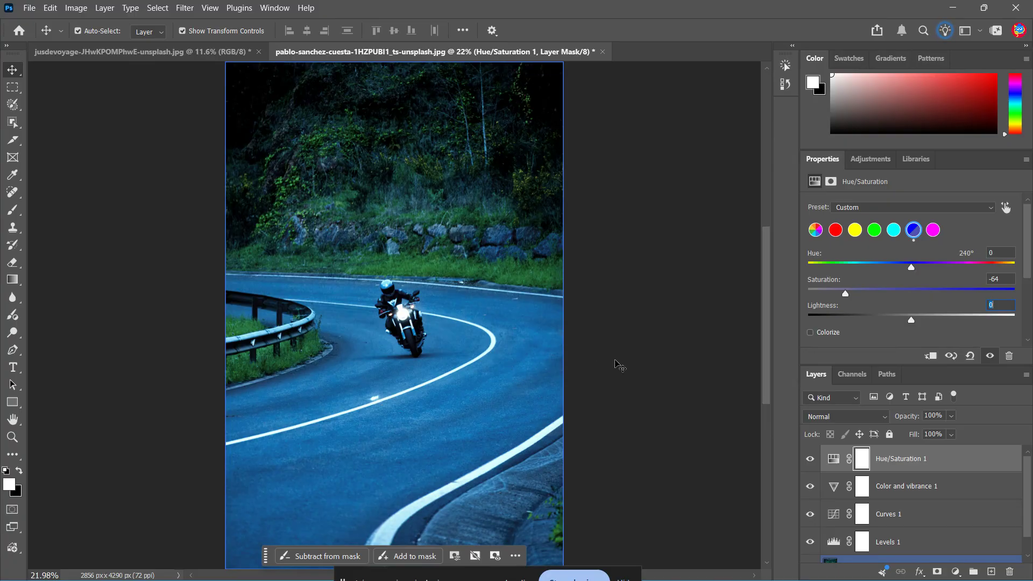
mouse_move(847, 295)
mouse_down()
mouse_move(876, 295)
mouse_move(842, 305)
mouse_up()
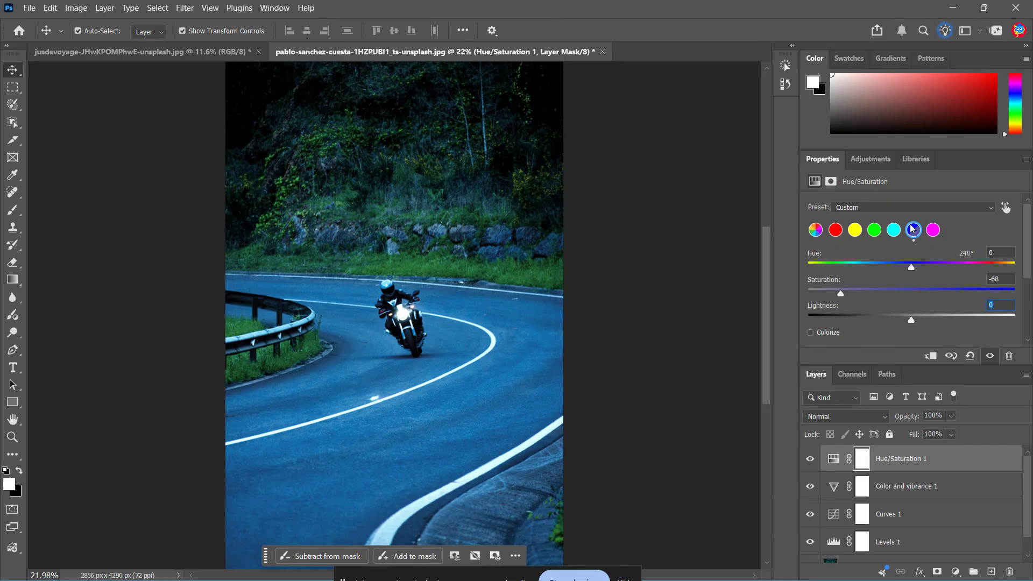
click(894, 229)
drag(911, 293, 862, 301)
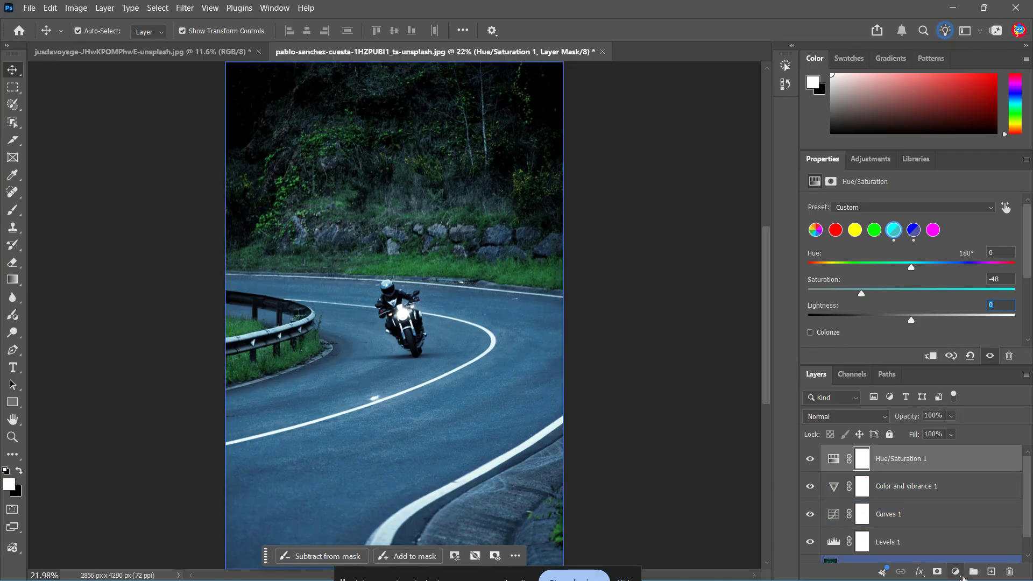
- Add a Color Balance adjustment layer with the midtones at Cyan-Red -29 and Yellow-Blue -15
click(956, 571)
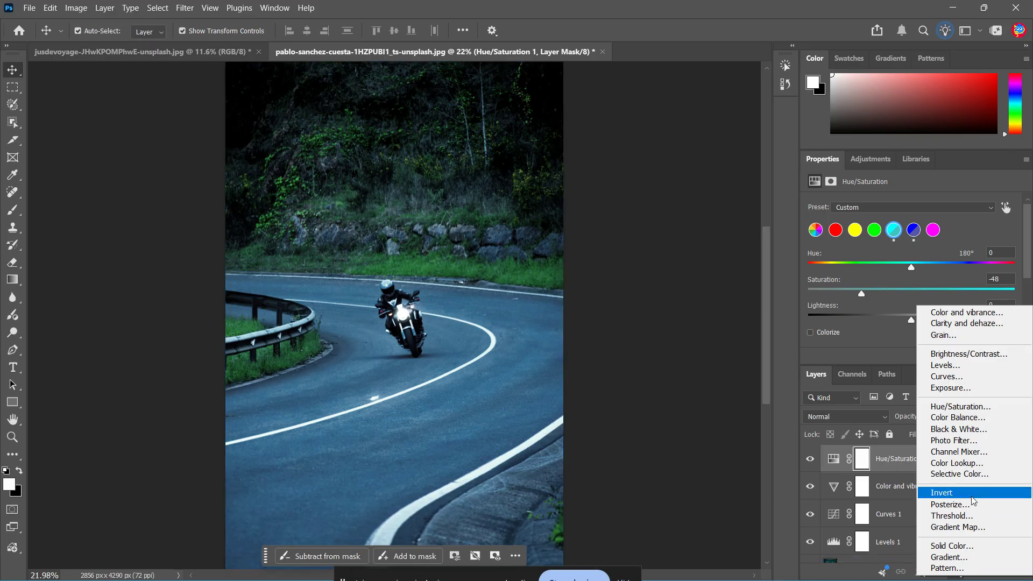
click(977, 420)
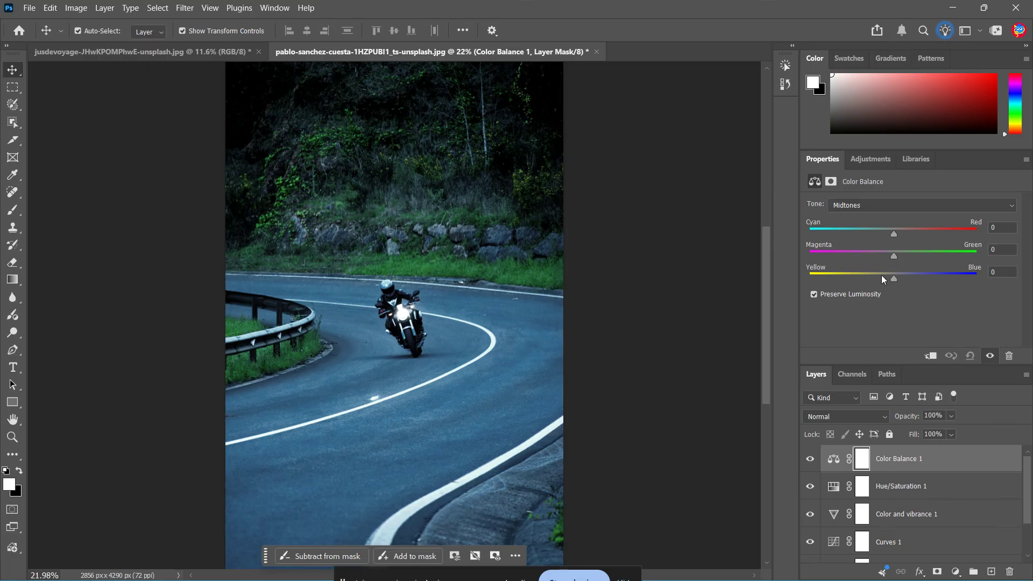
click(883, 206)
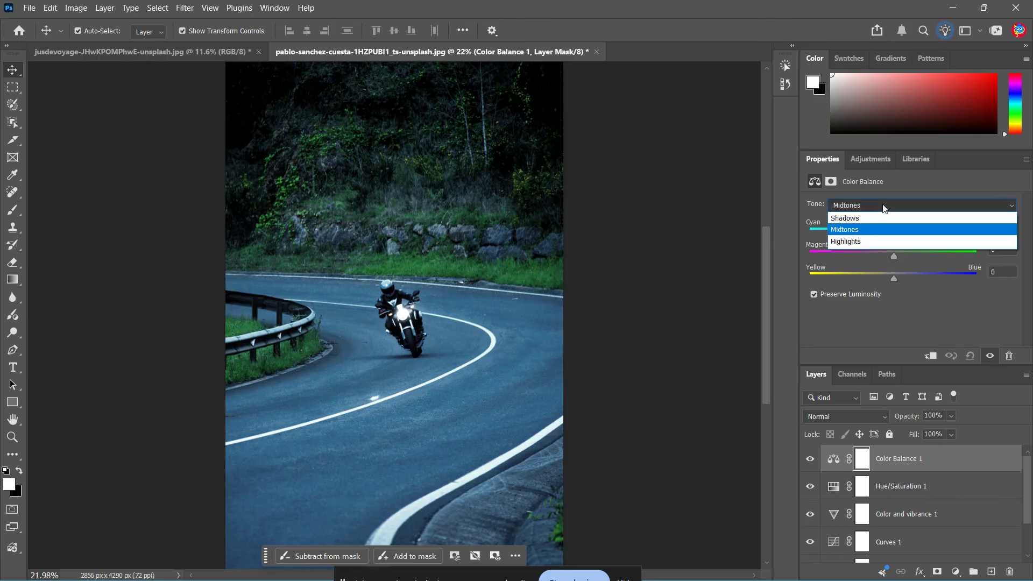
click(877, 229)
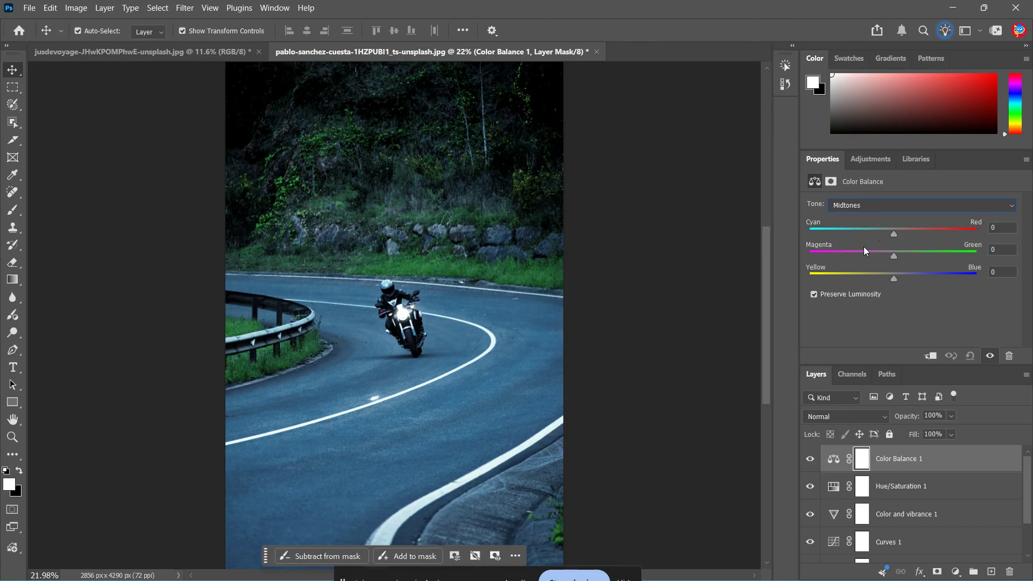
drag(893, 234, 875, 281)
drag(906, 259, 883, 236)
drag(880, 254, 882, 284)
click(877, 206)
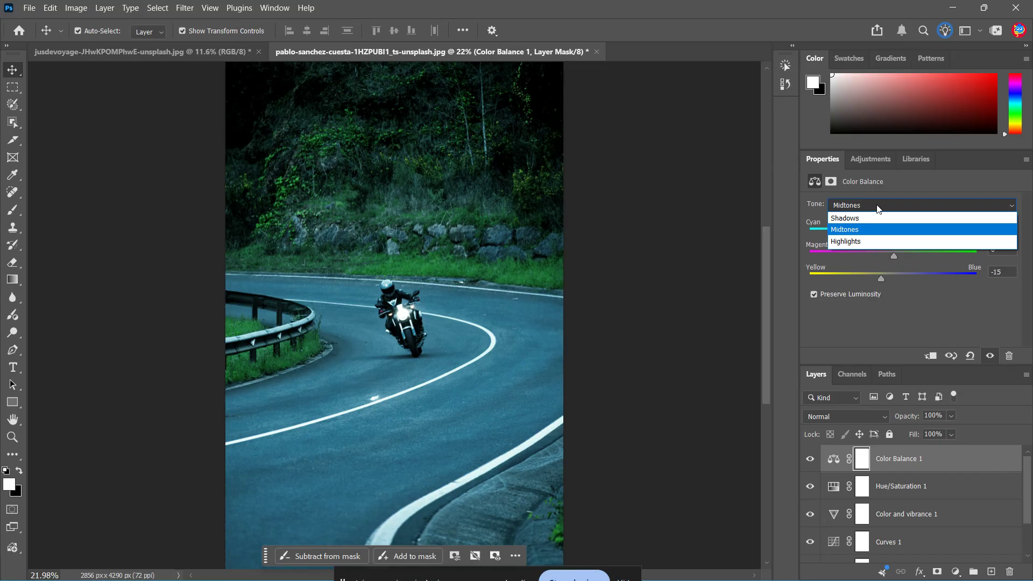
click(877, 206)
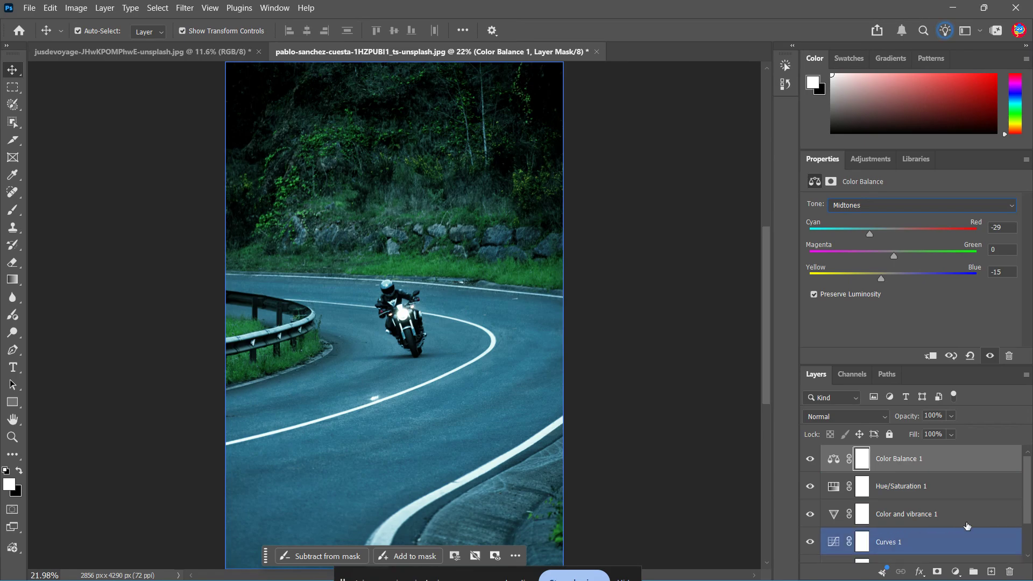
scroll(961, 471, down, 2)
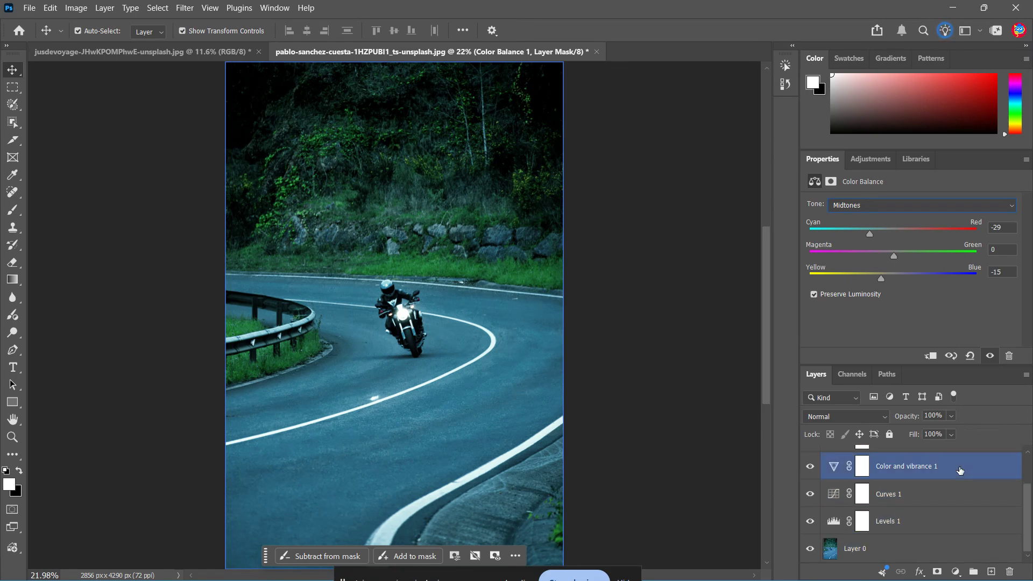
scroll(961, 471, up, 2)
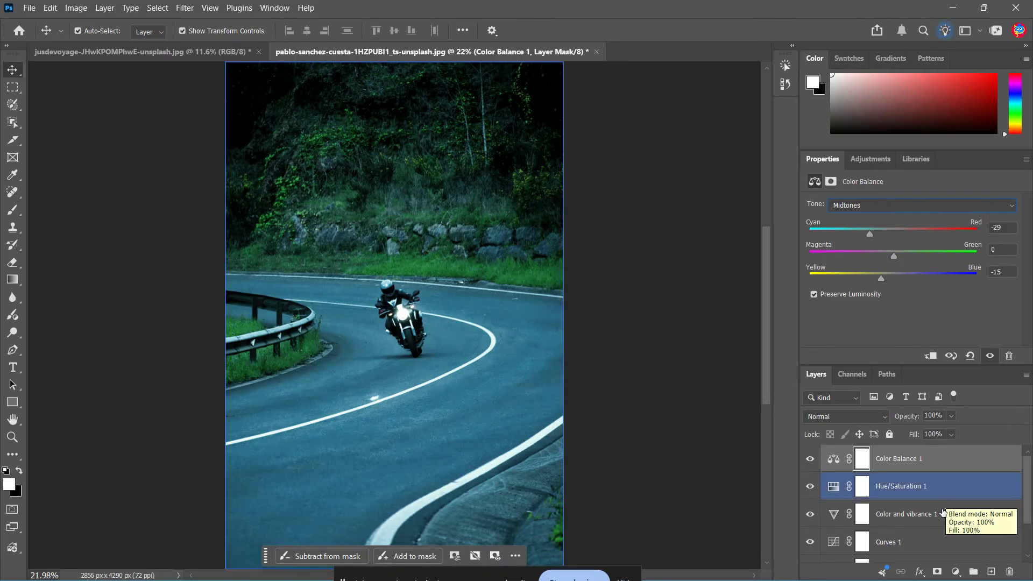
click(958, 575)
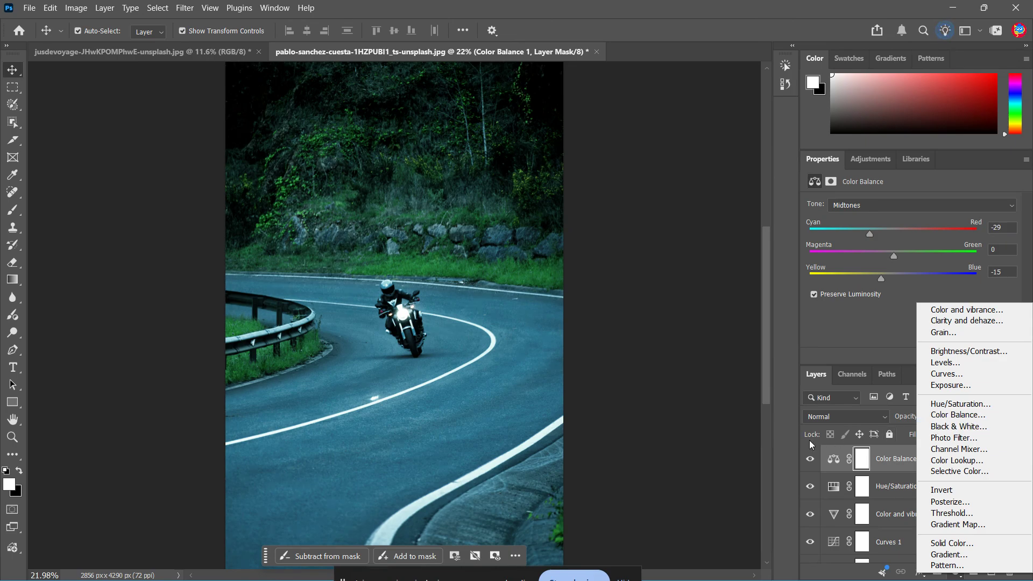
click(718, 474)
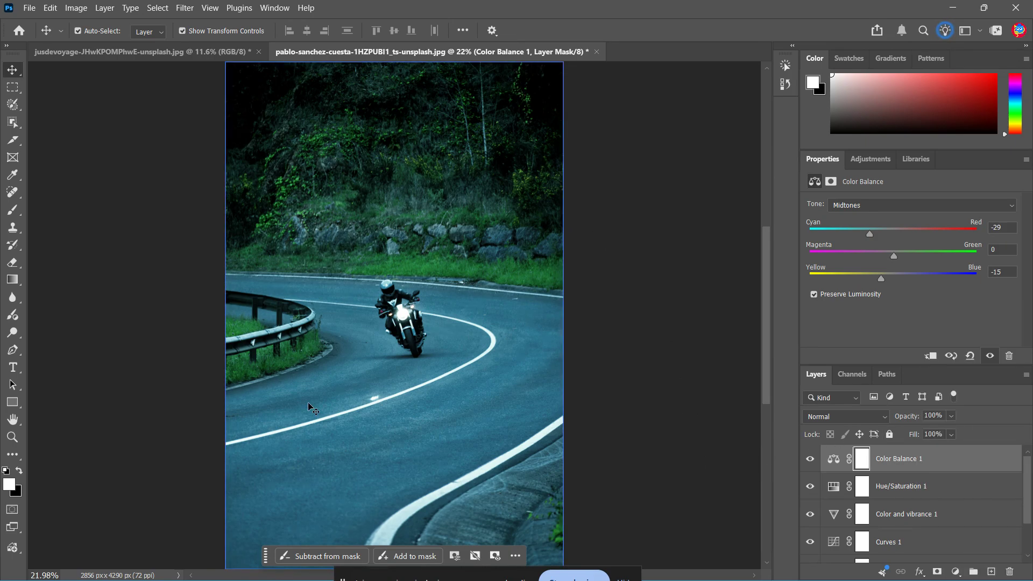